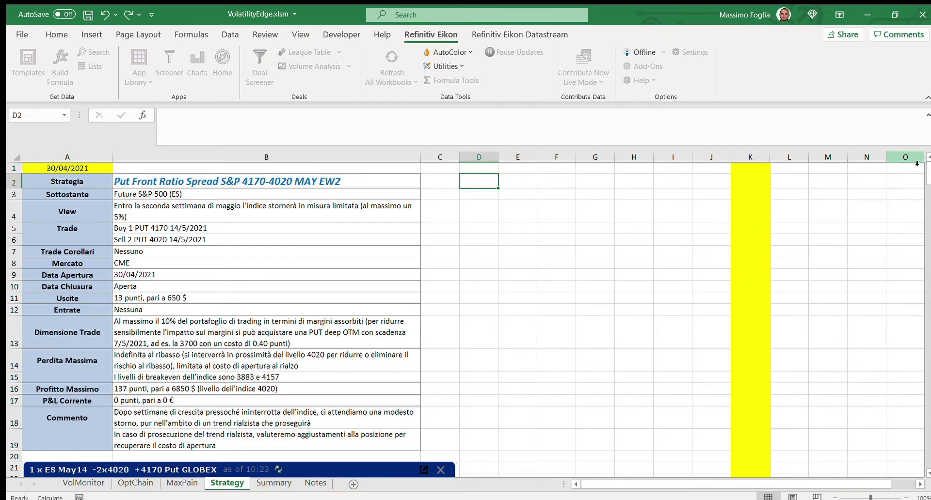
Examine the 30/04/2021 Put Front Ratio Spread S&P 4170-4020 entry with its quote details, performance graph and Greeks scenarios.
scroll(927, 180, "down", 7)
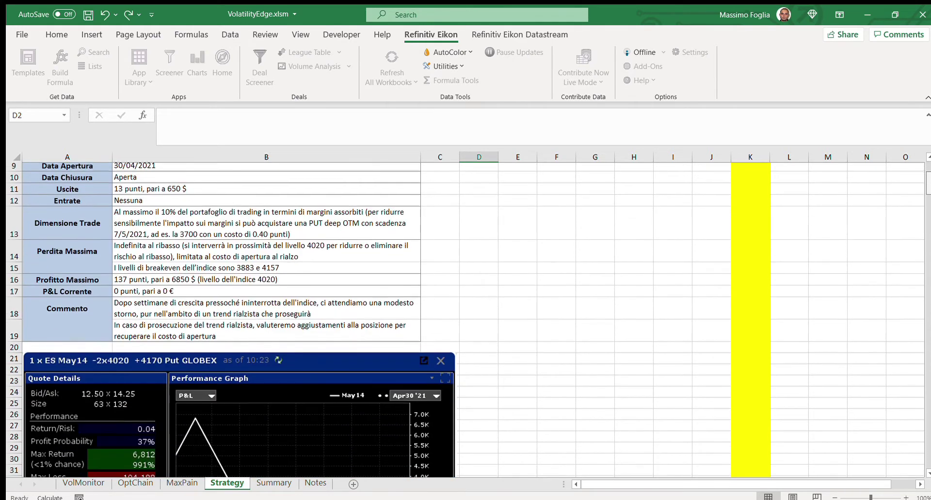
scroll(928, 181, "down", 1)
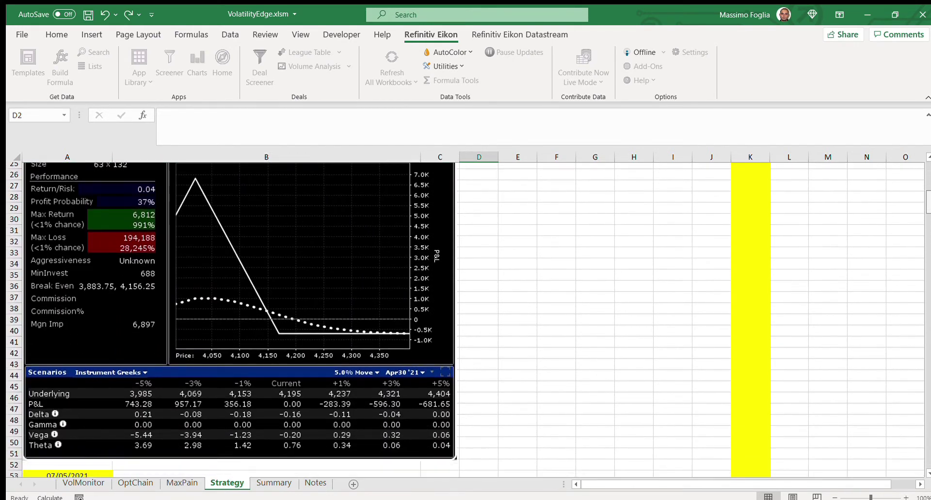
scroll(369, 320, "up", 1)
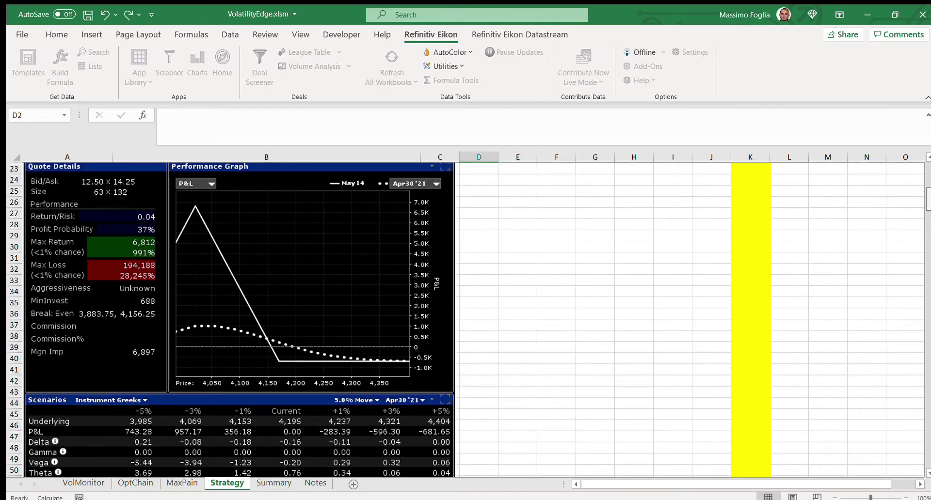
scroll(464, 320, "down", 1)
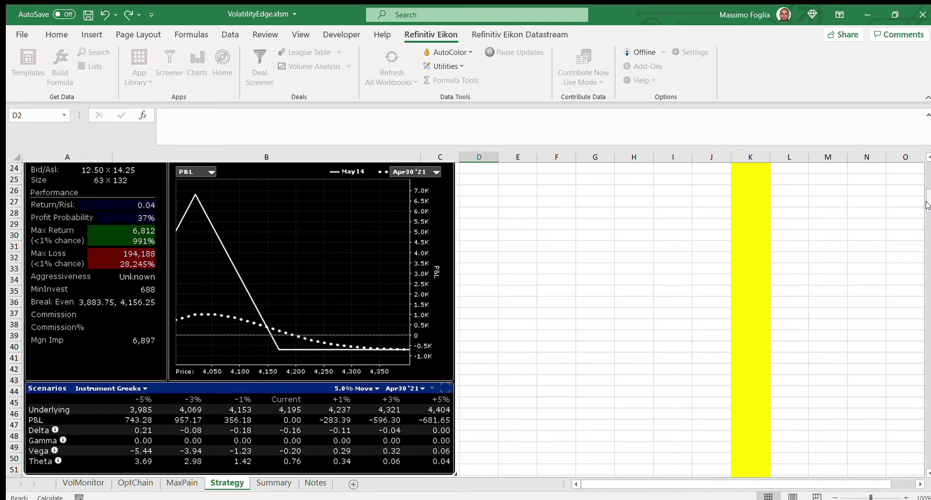
scroll(926, 203, "up", 1)
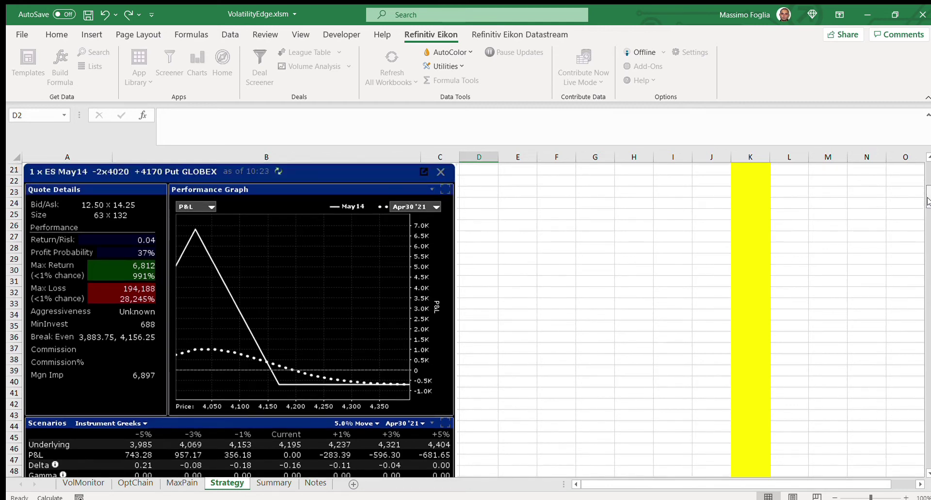
scroll(926, 204, "down", 1)
scroll(927, 203, "up", 1)
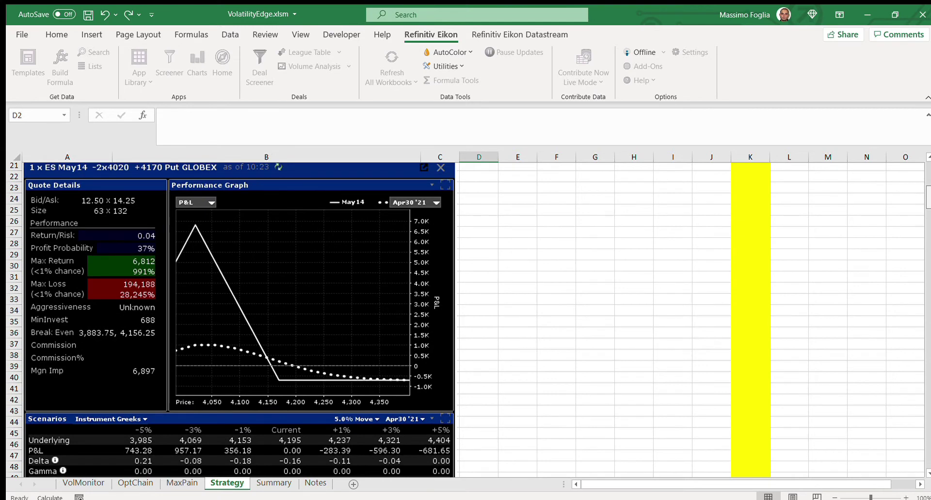
scroll(927, 203, "down", 1)
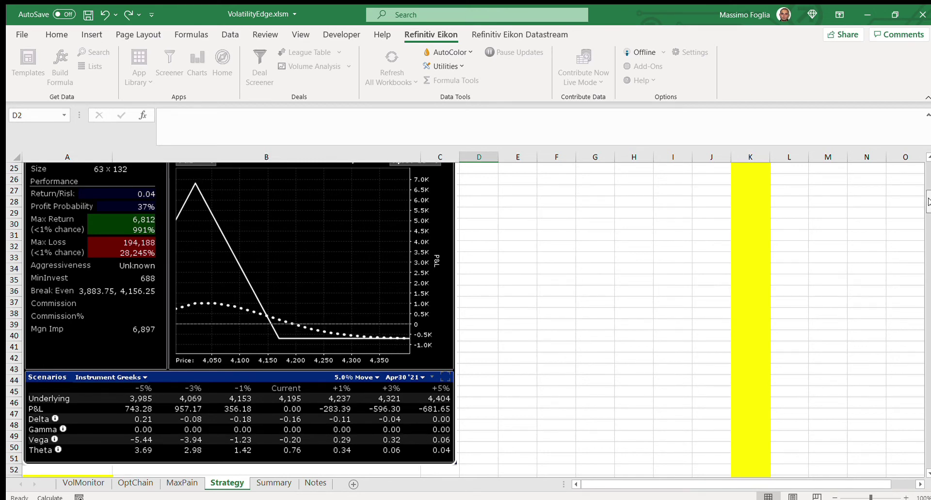
scroll(926, 201, "down", 1)
mouse_move(927, 203)
left_mouse_down()
mouse_move(927, 170)
mouse_move(927, 195)
left_mouse_up()
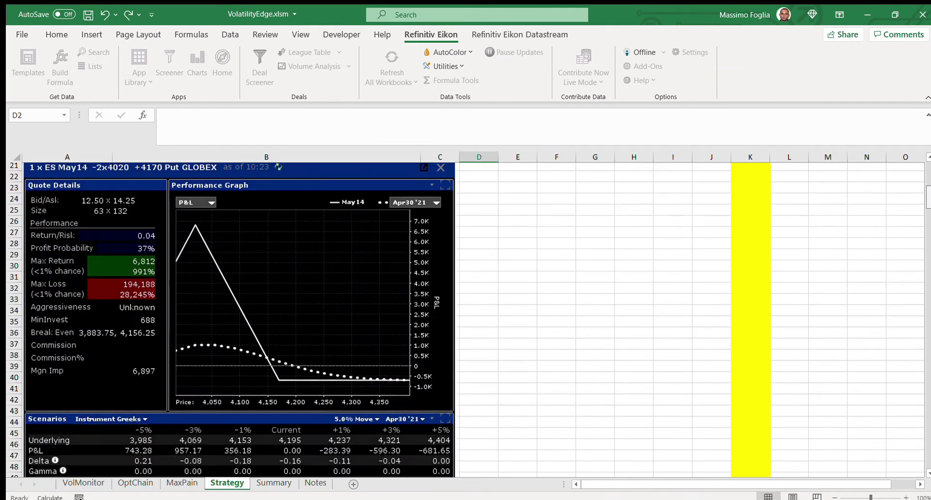
scroll(465, 320, "up", 1)
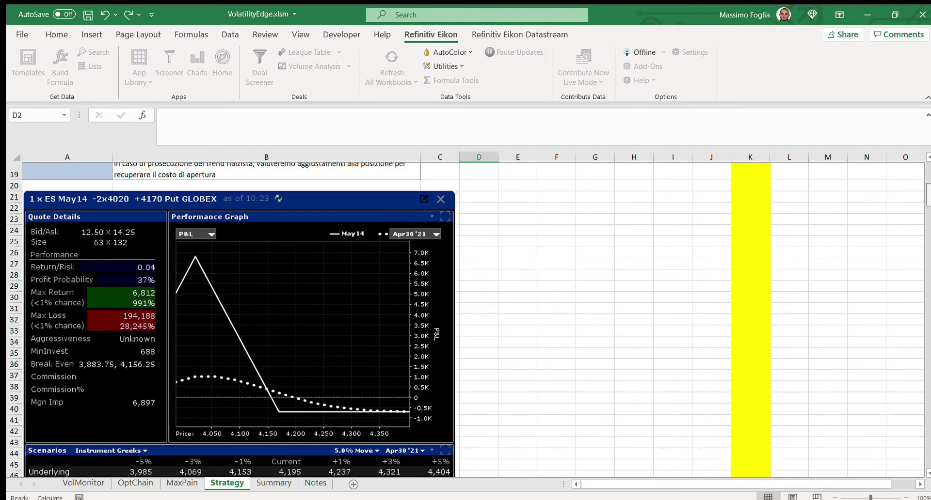
scroll(465, 320, "up", 5)
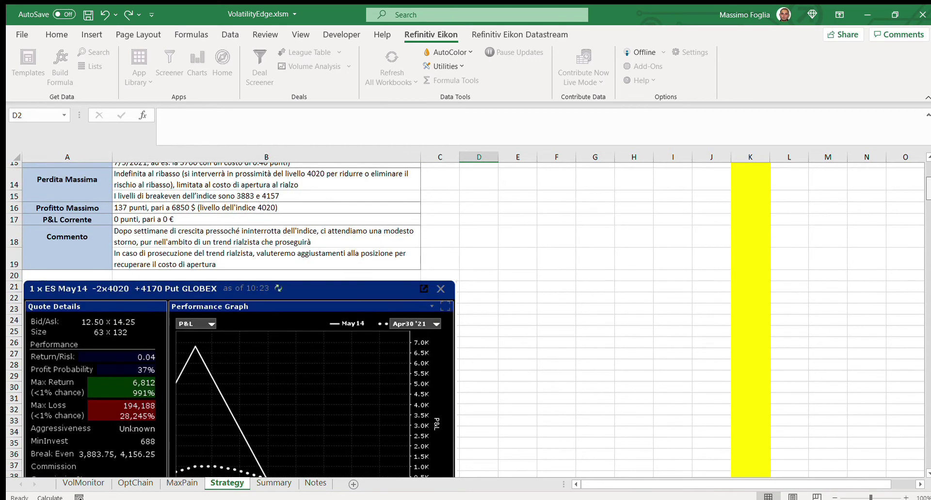
Review the 07/05/2021 update of the put spread: corollary trade, maximum loss, breakeven levels, maximum profit, current P&L and closing comment.
scroll(466, 320, "down", 10)
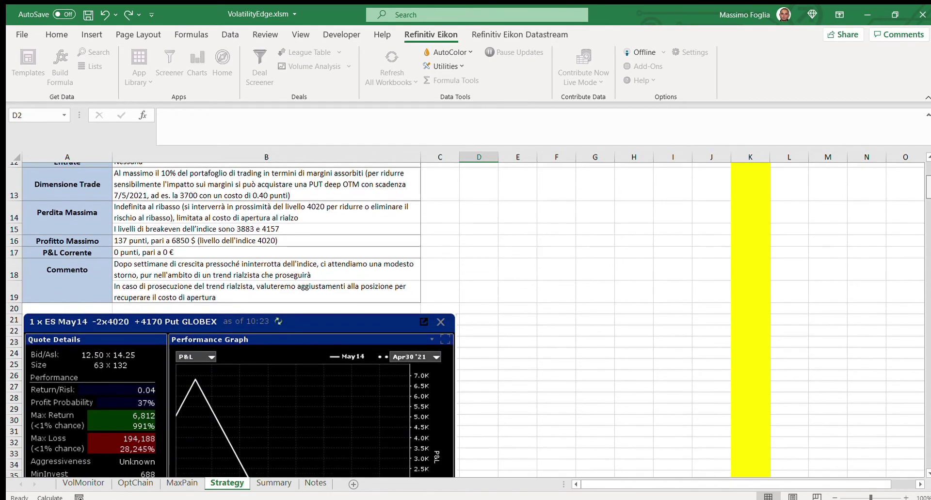
scroll(465, 320, "down", 5)
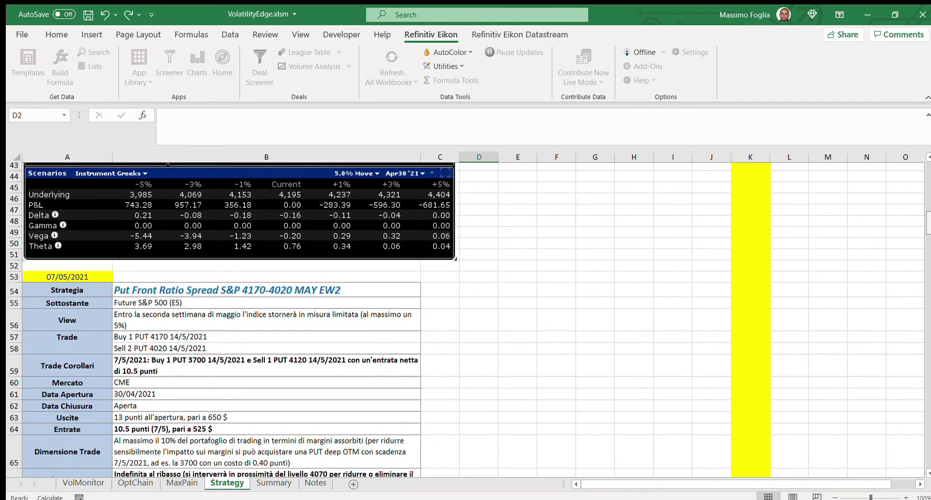
scroll(465, 320, "down", 2)
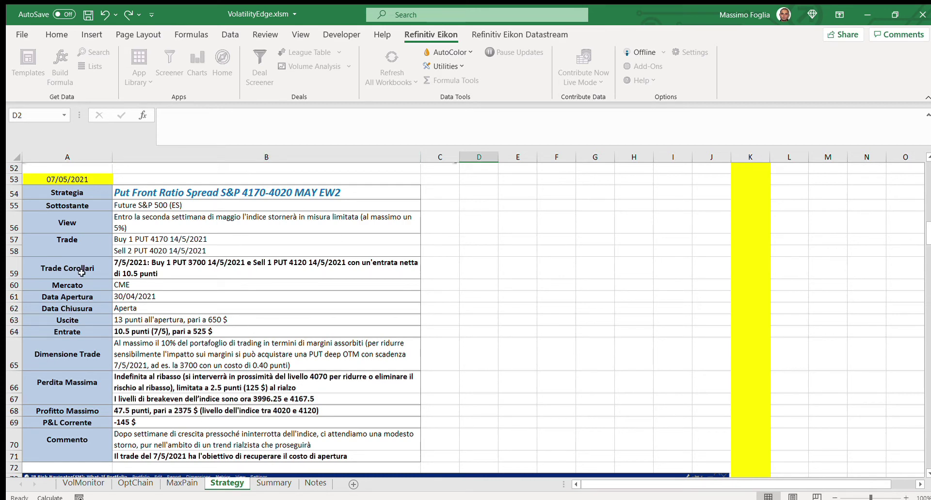
left_click(141, 268)
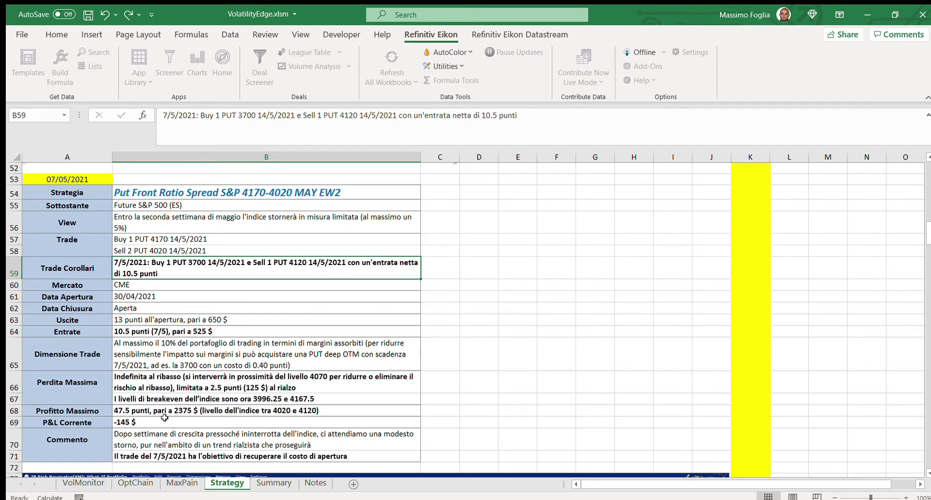
left_click(165, 383)
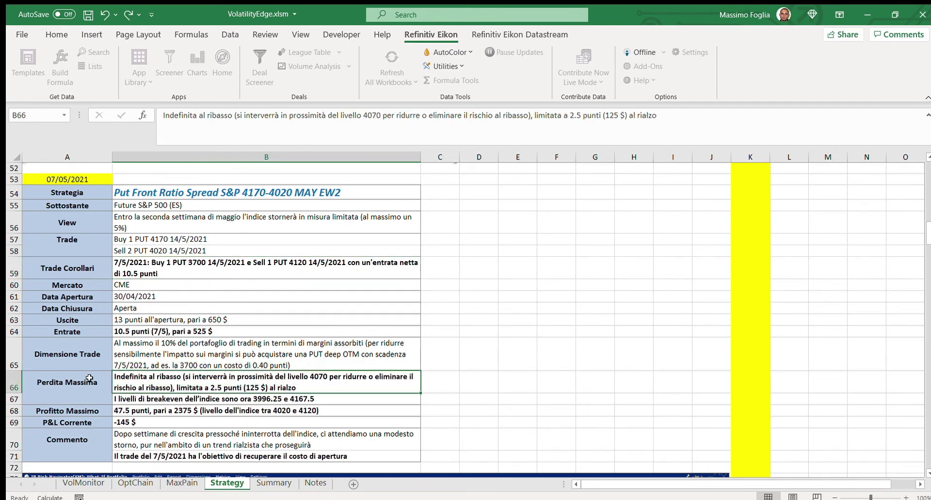
left_click(179, 400)
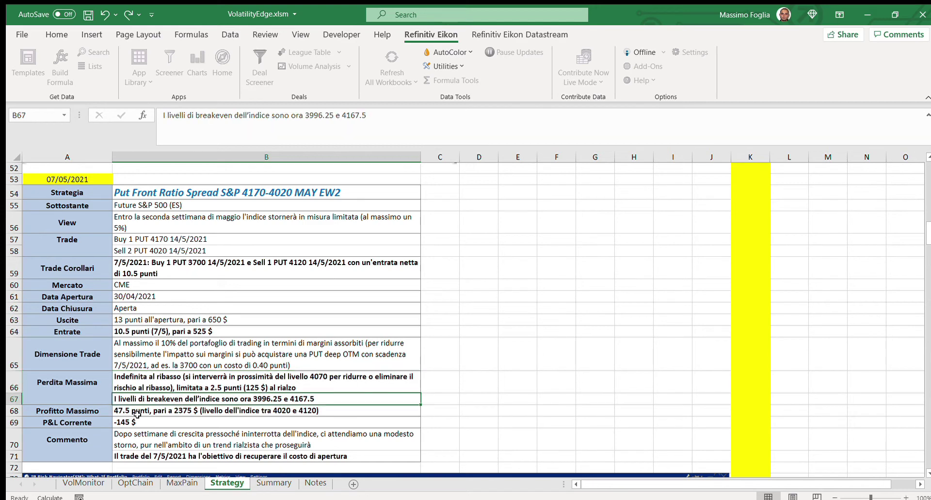
left_click(137, 413)
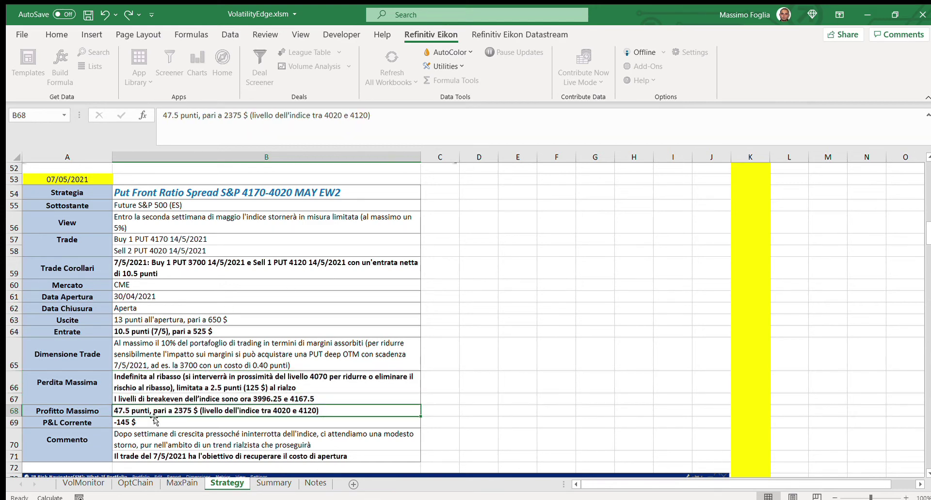
left_click(137, 421)
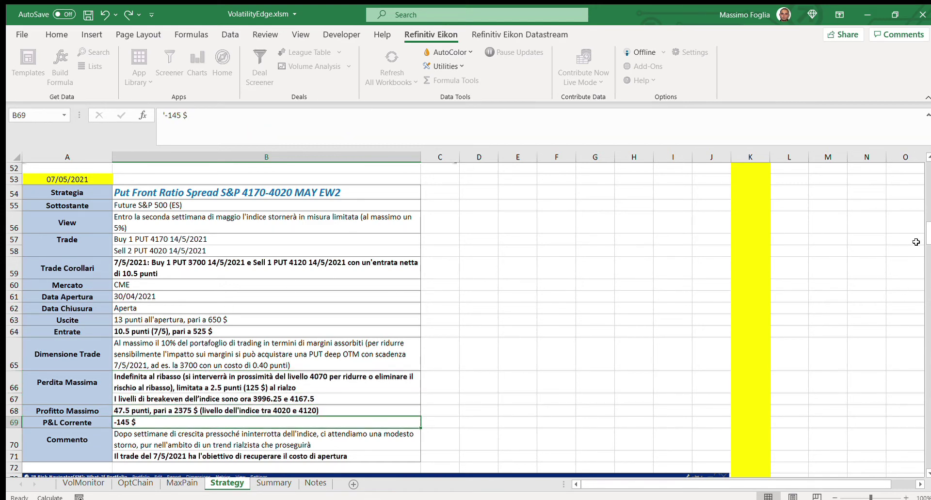
scroll(927, 242, "down", 2)
scroll(927, 245, "down", 2)
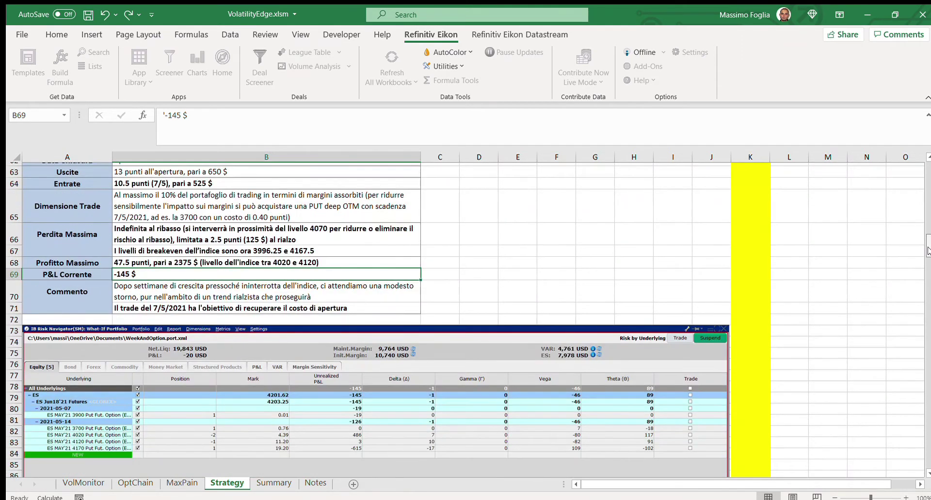
left_click(155, 305)
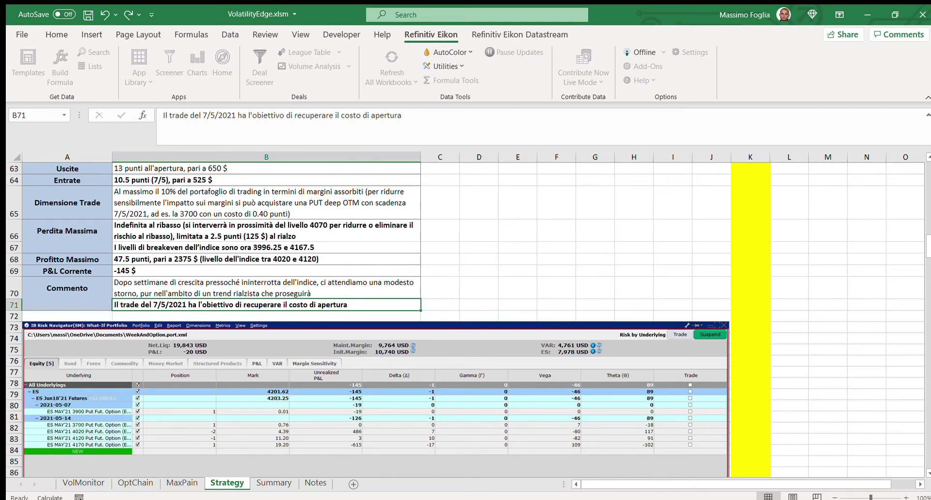
Examine the What-If Portfolio image below the 07/05/2021 entry, from the option positions to the portfolio value change graph.
scroll(927, 252, "down", 1)
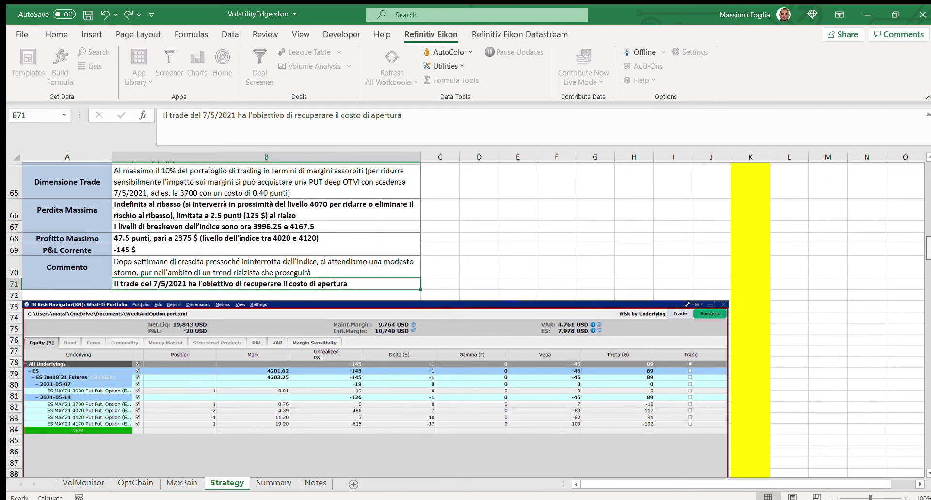
scroll(927, 252, "down", 2)
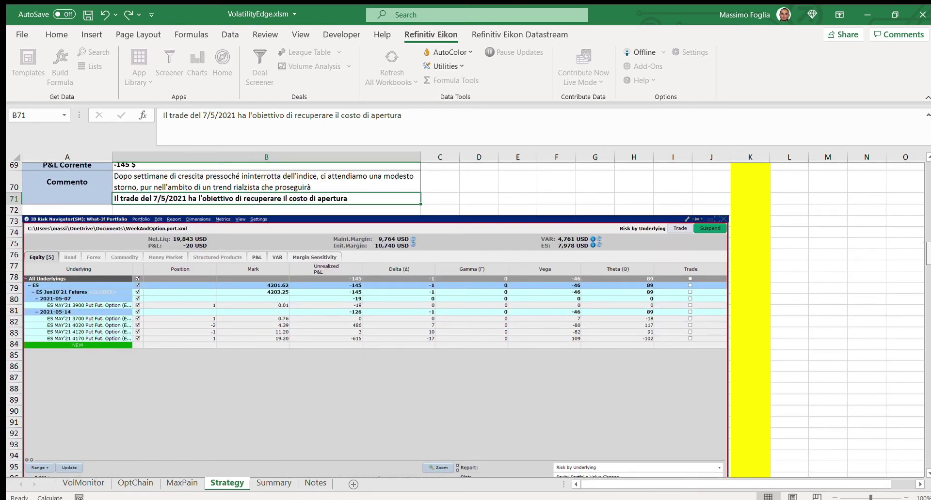
scroll(928, 252, "down", 5)
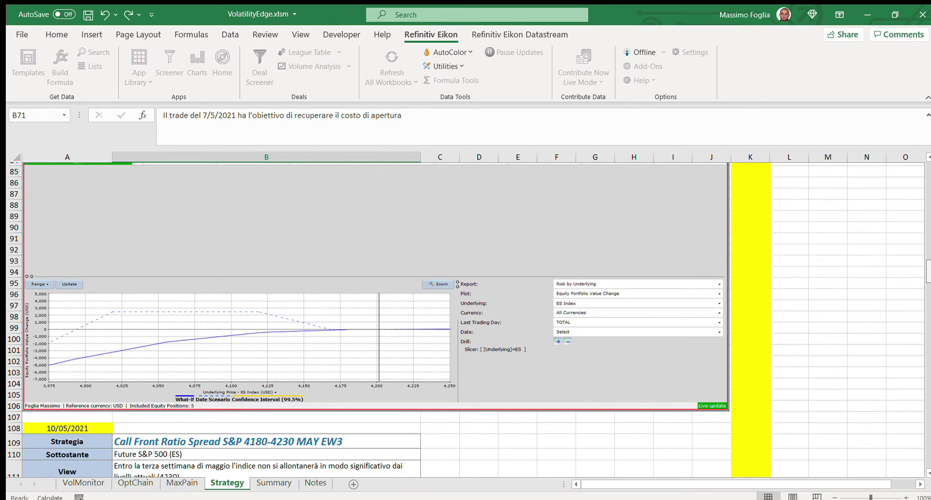
scroll(259, 372, "up", 2)
scroll(259, 372, "down", 1)
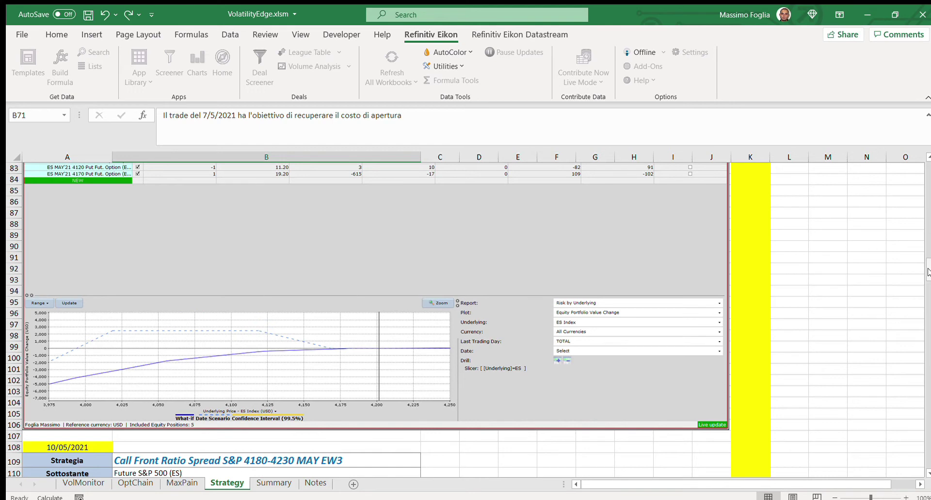
Inspect the 12/05/2021 What-If Portfolio positions, and bring up the put spread entry containing the 13/5/2021 corollary trade.
left_click_drag(927, 273, 927, 353)
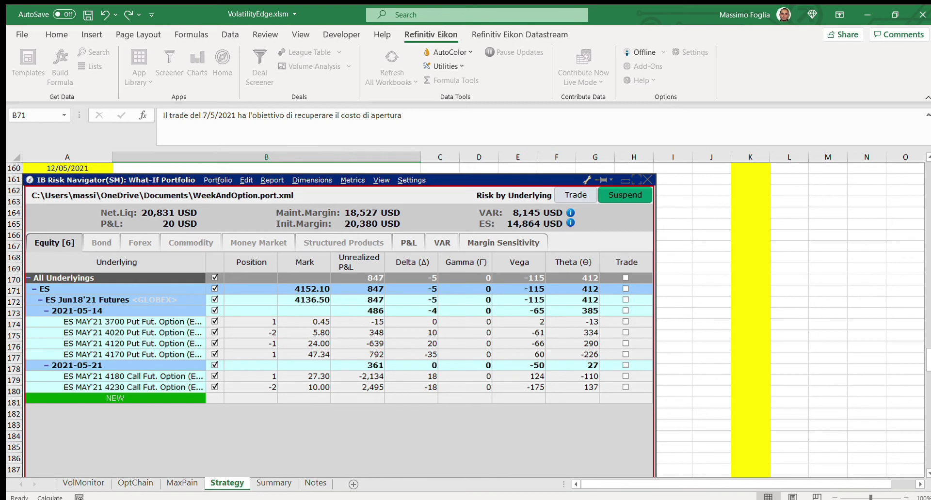
scroll(927, 364, "down", 2)
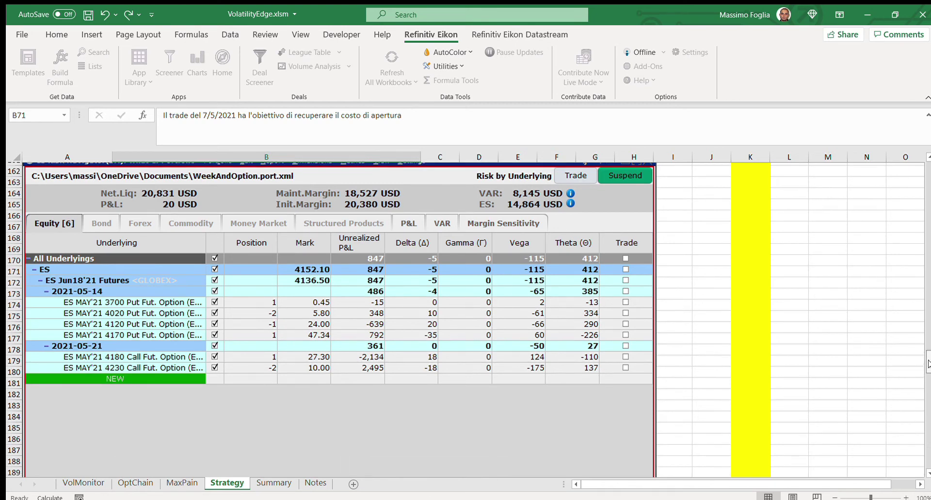
scroll(927, 363, "down", 3)
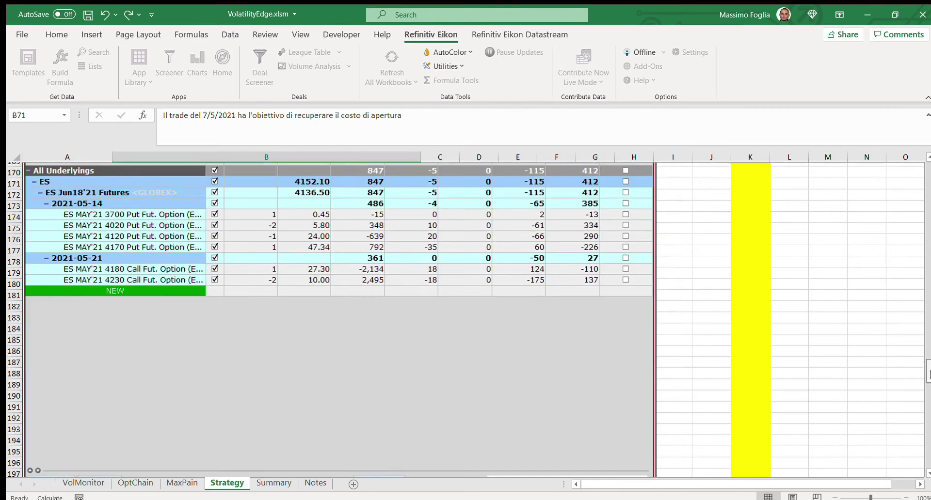
scroll(928, 369, "up", 3)
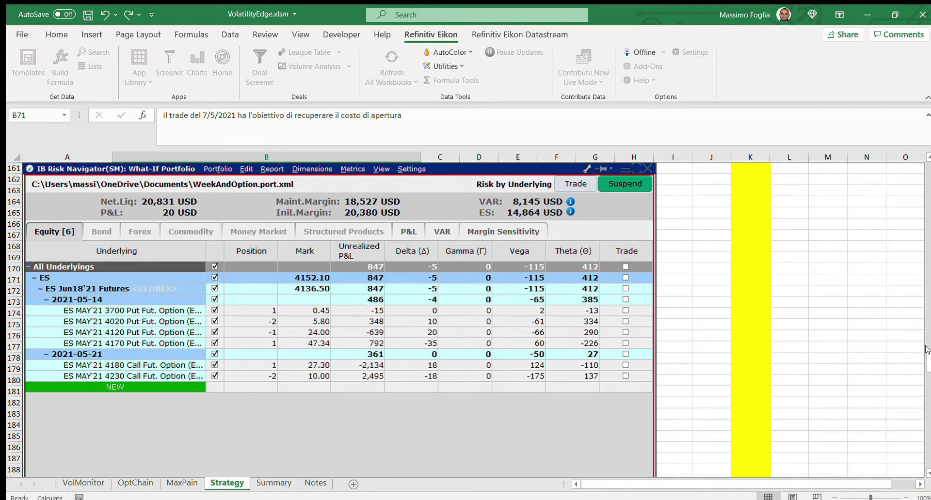
left_click_drag(926, 349, 922, 450)
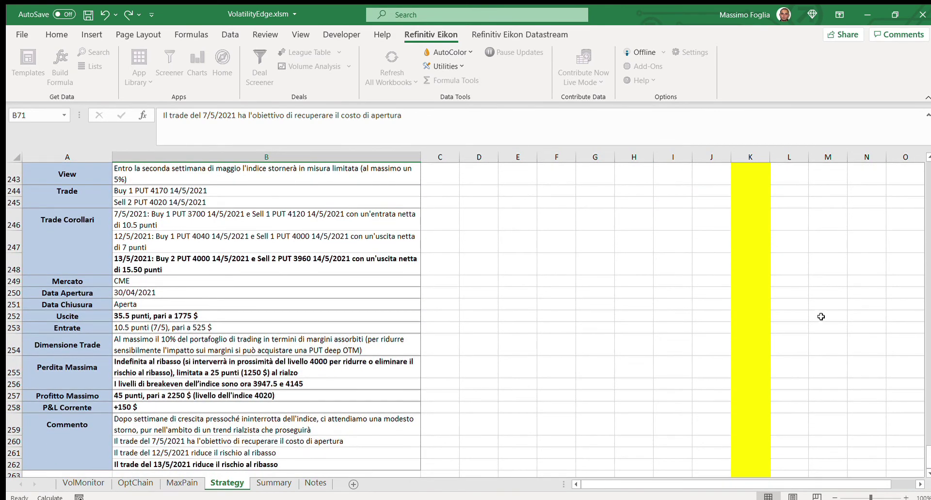